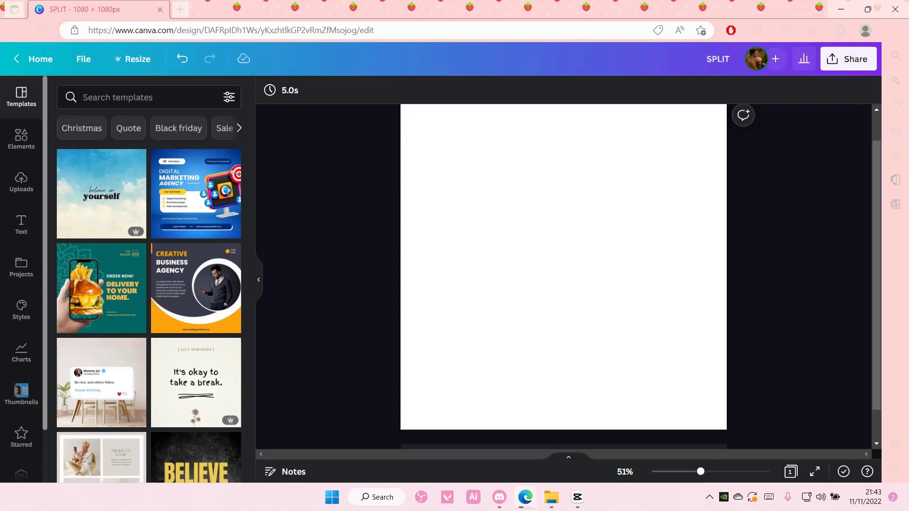
# Open the Text panel to show the heading, subheading and body text options.
pyautogui.click(21, 219)
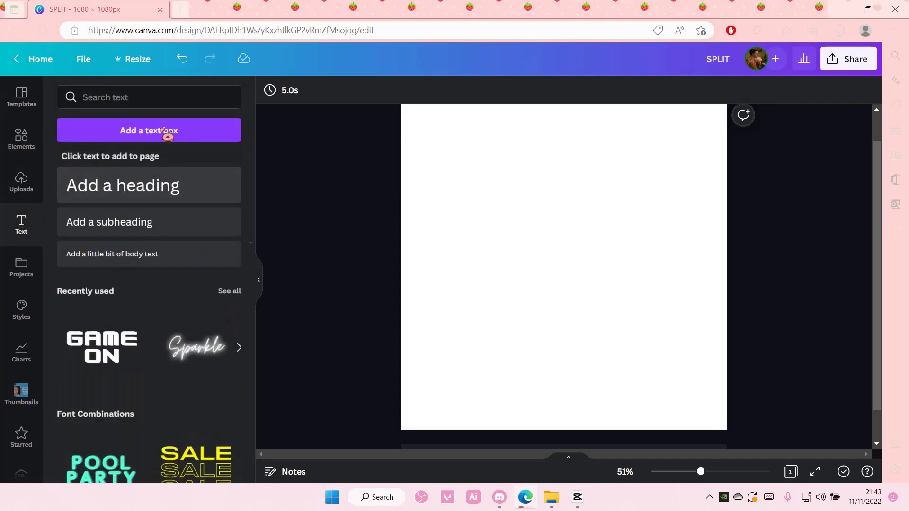
# Add a text box reading SPLIT in Archivo Black at size 200, coloured teal.
pyautogui.click(119, 133)
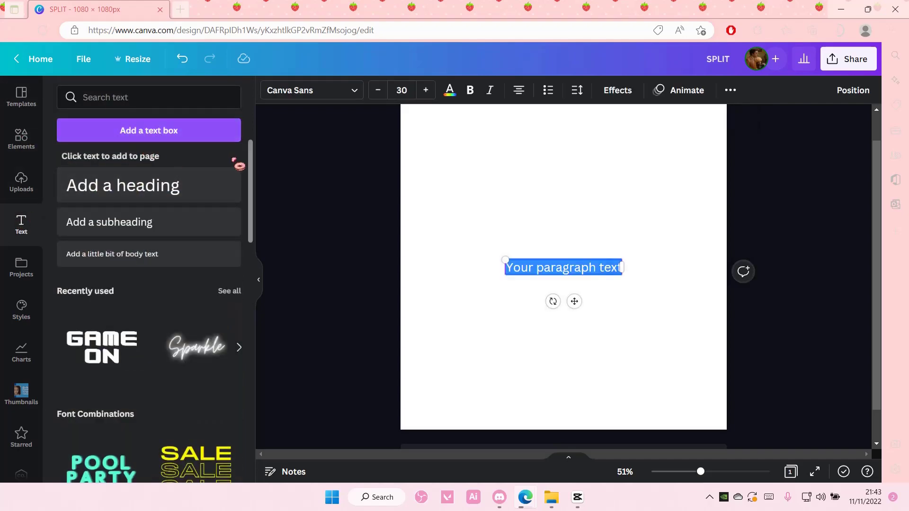
pyautogui.write('SPLIT')
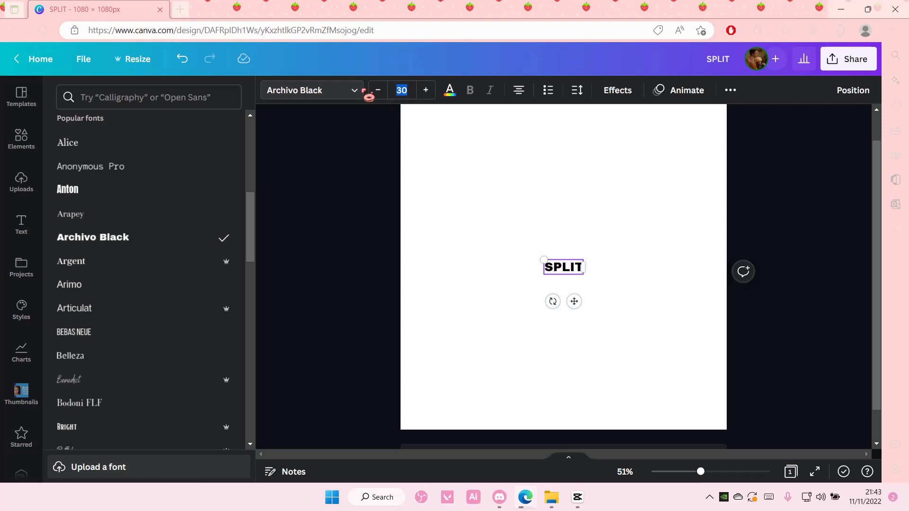
pyautogui.press('Return')
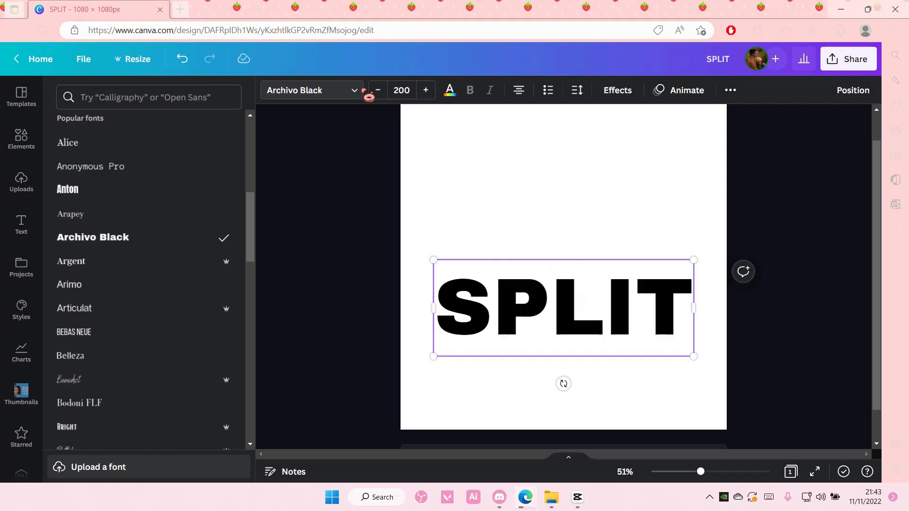
pyautogui.click(451, 90)
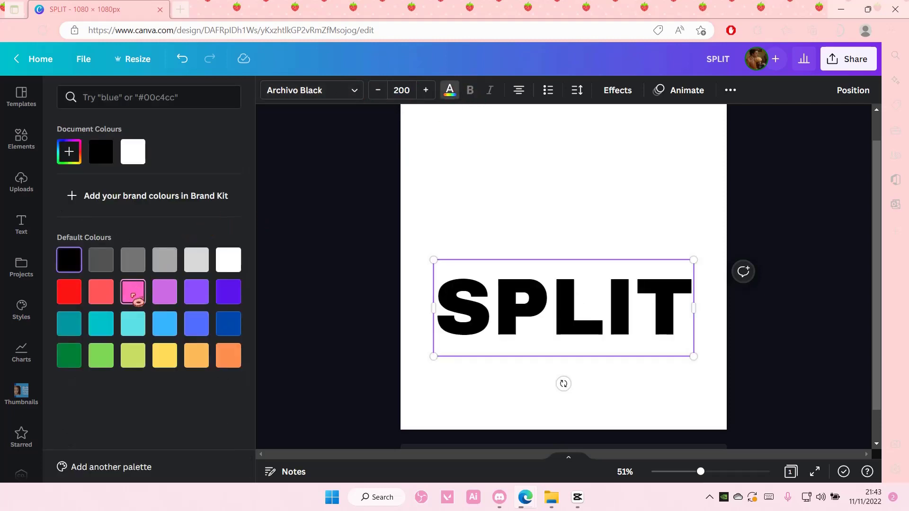
pyautogui.click(78, 331)
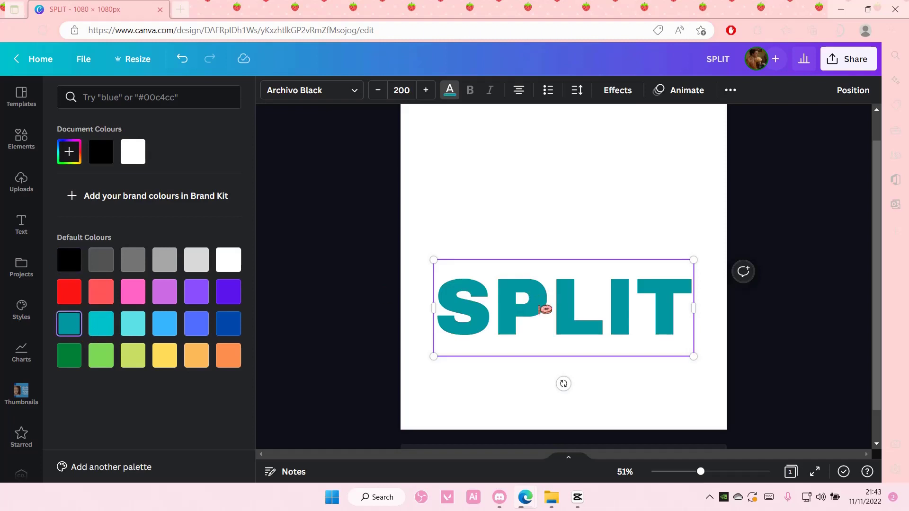
pyautogui.press('Escape')
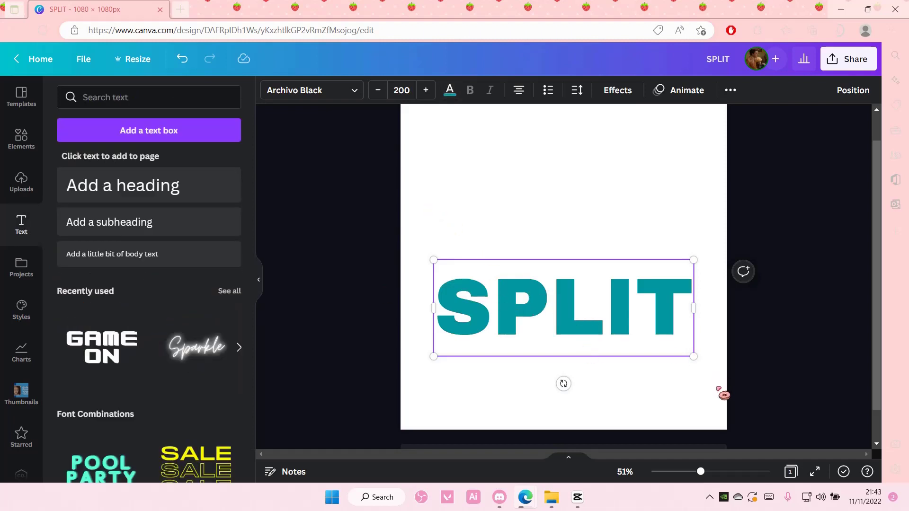
# Move SPLIT up toward the page centre and download it as a transparent PNG.
pyautogui.moveTo(663, 331); pyautogui.dragTo(658, 285)
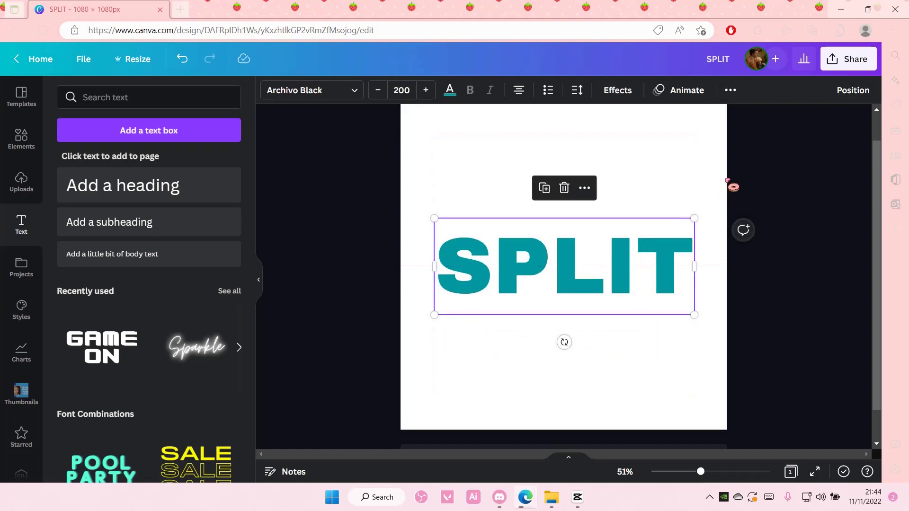
pyautogui.click(846, 63)
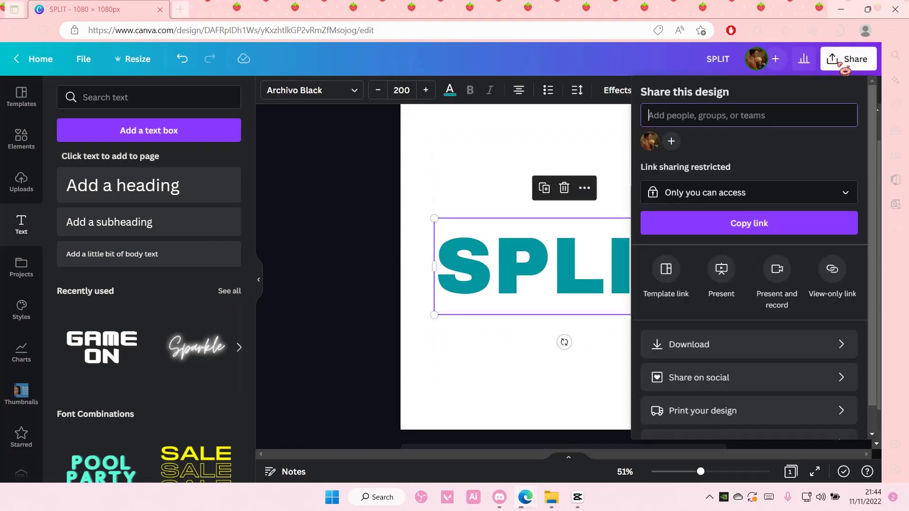
pyautogui.click(687, 347)
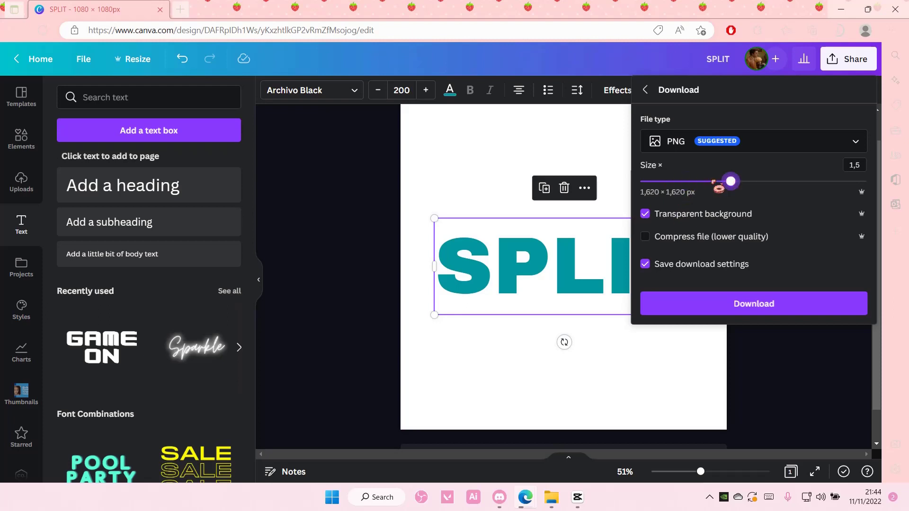
pyautogui.click(735, 306)
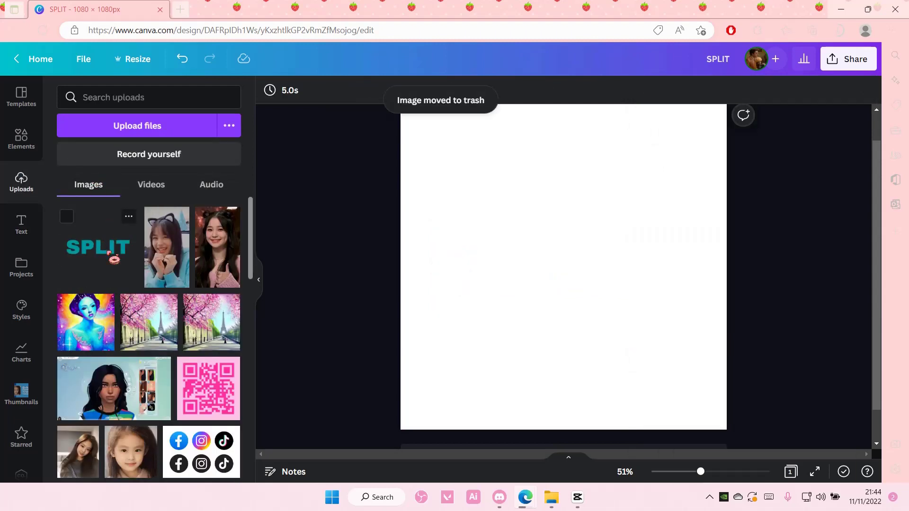
# Place the uploaded SPLIT image centred on the page and open its image effects.
pyautogui.moveTo(109, 254); pyautogui.dragTo(481, 233)
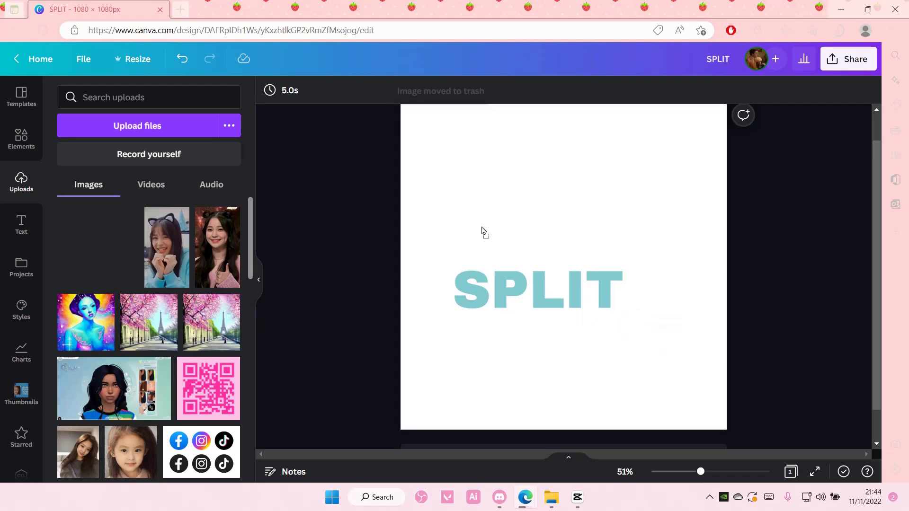
pyautogui.moveTo(613, 312); pyautogui.dragTo(639, 289)
pyautogui.click(787, 307)
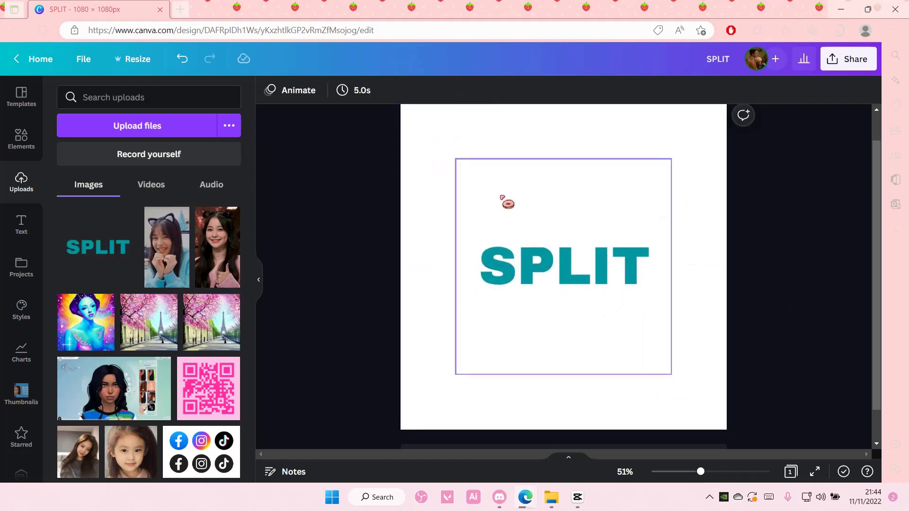
pyautogui.click(487, 248)
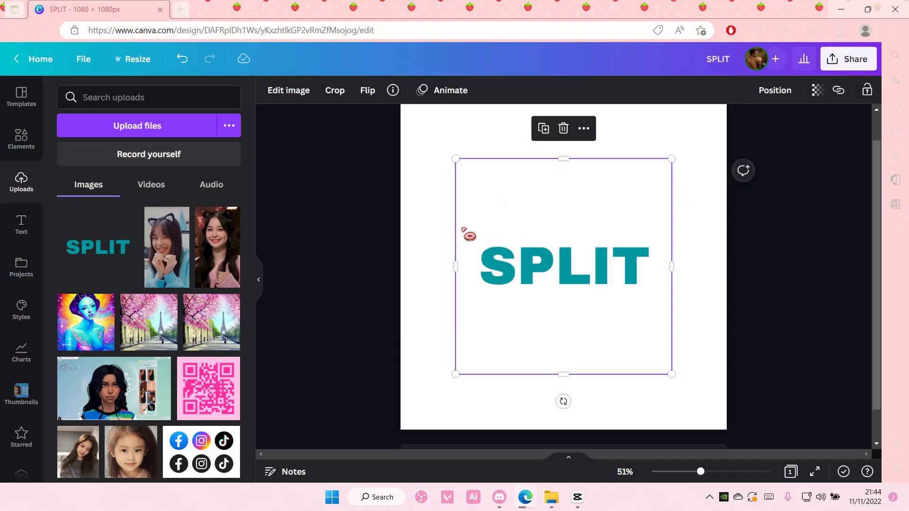
pyautogui.click(289, 91)
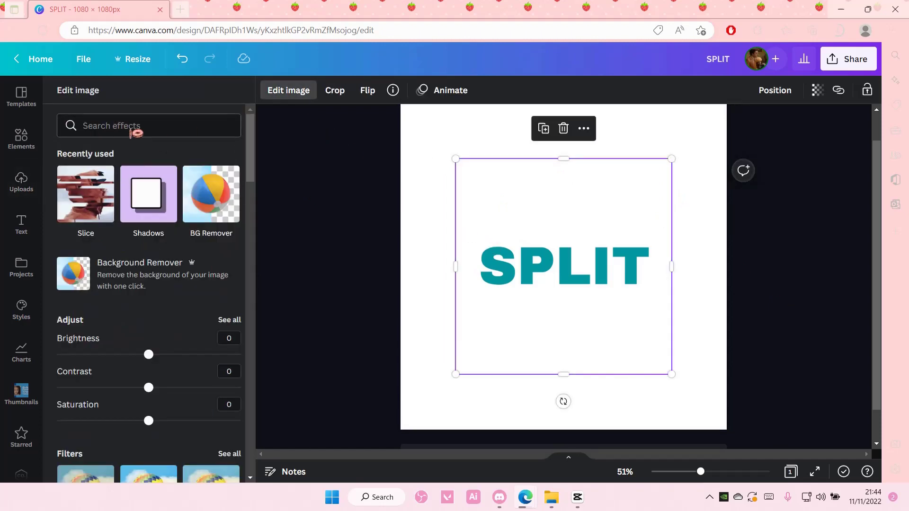
# Apply the Slice effect's Sliced style to the SPLIT image.
pyautogui.click(90, 184)
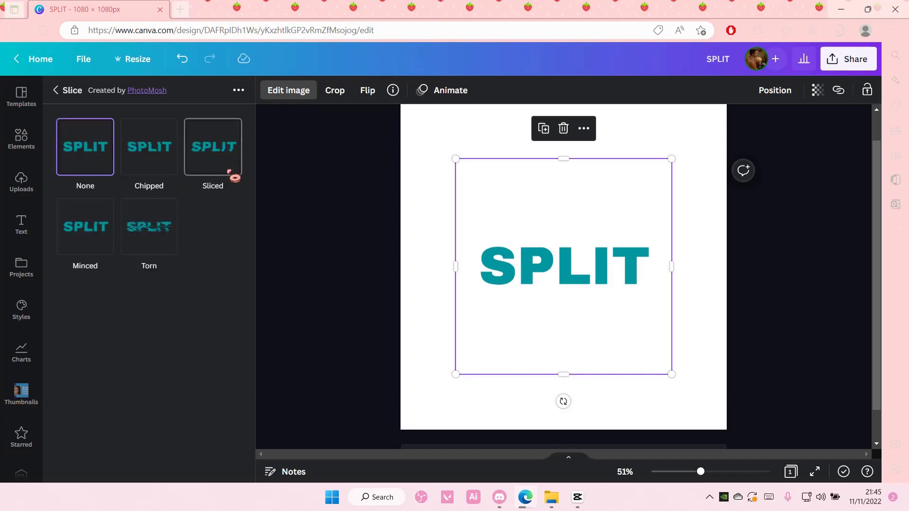
pyautogui.click(222, 150)
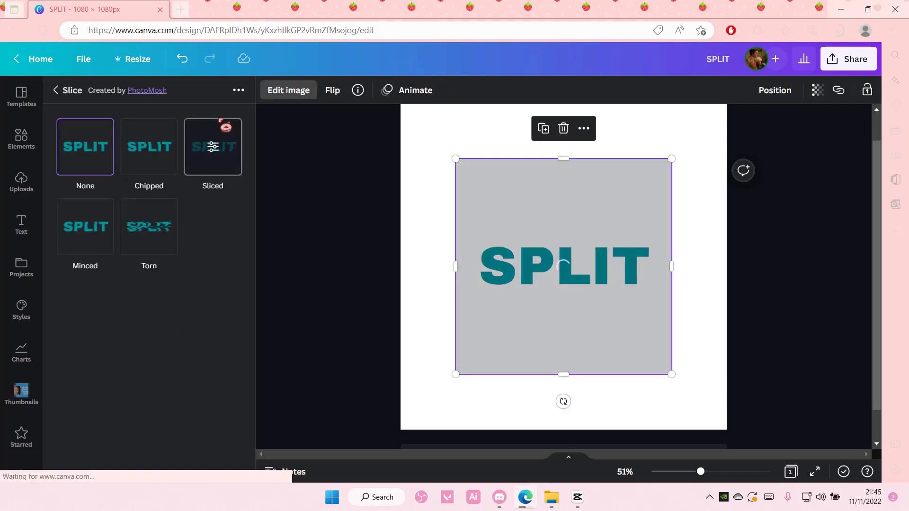
# Tune the Sliced effect to 8 slices, offset 0,062 and position 0,49.
pyautogui.click(213, 147)
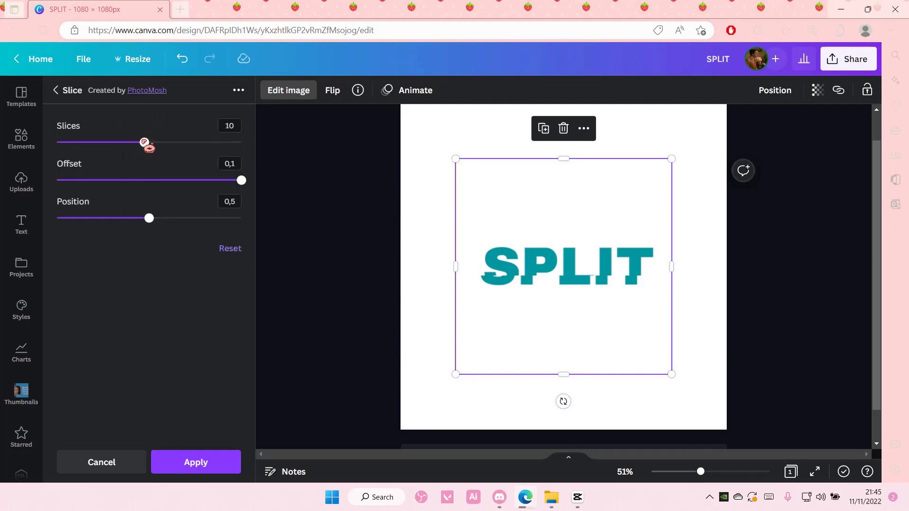
pyautogui.moveTo(144, 141); pyautogui.dragTo(131, 144)
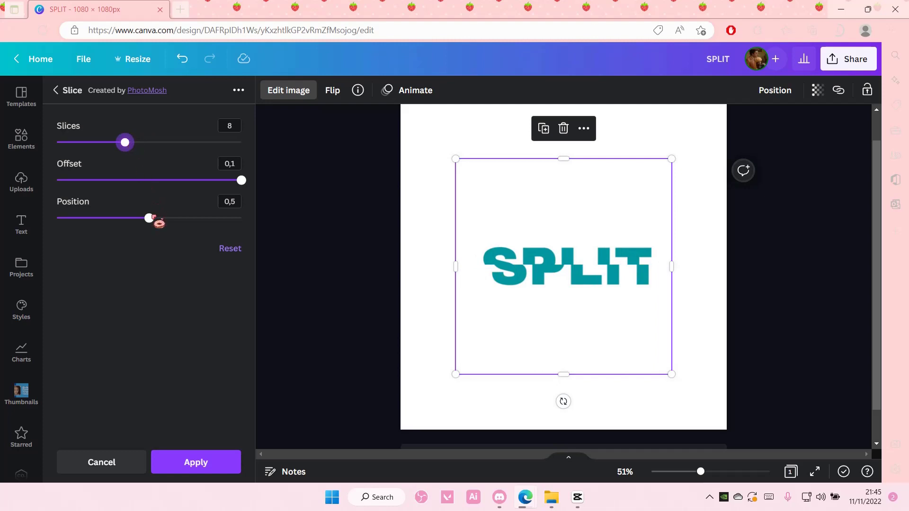
pyautogui.moveTo(241, 181); pyautogui.dragTo(172, 181)
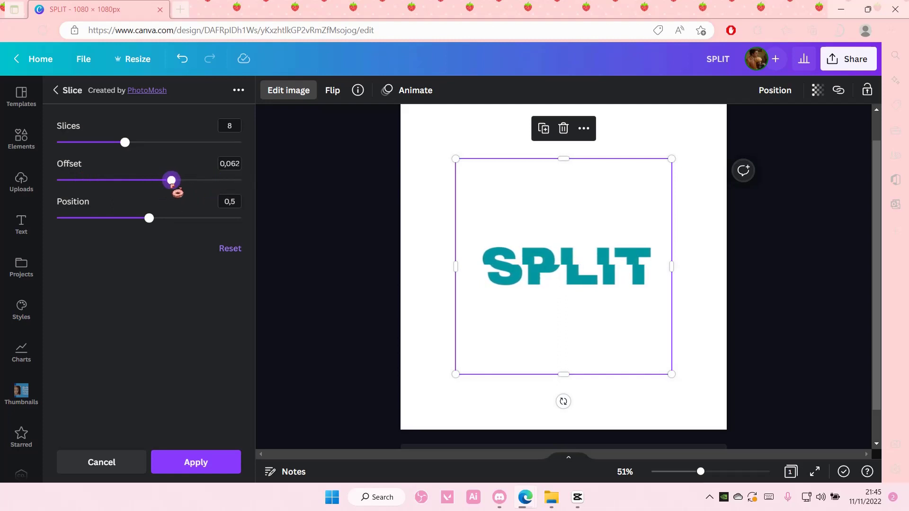
pyautogui.moveTo(150, 219)
pyautogui.mouseDown()
pyautogui.moveTo(40, 217)
pyautogui.moveTo(218, 228)
pyautogui.moveTo(88, 219)
pyautogui.moveTo(152, 231)
pyautogui.mouseUp()
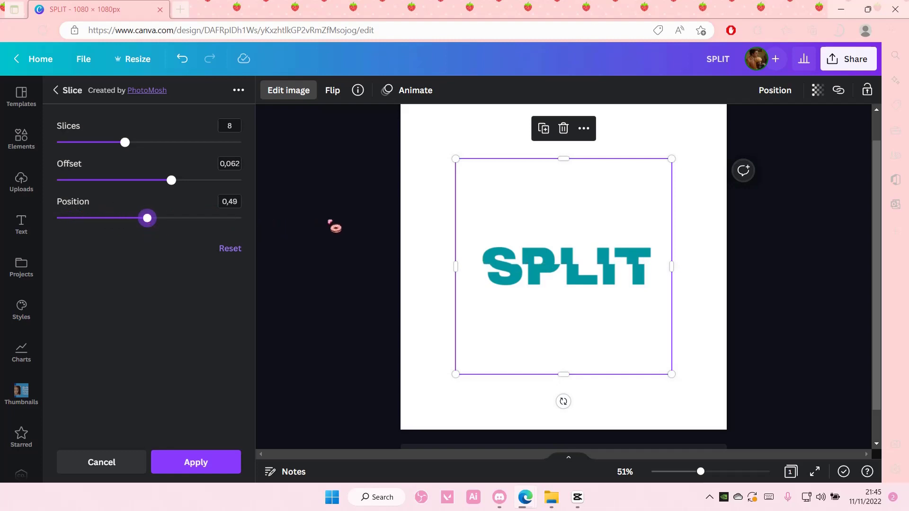
pyautogui.press('Escape')
# Find 'Square shadow' in Elements and place a square shadow graphic over SPLIT.
pyautogui.click(21, 139)
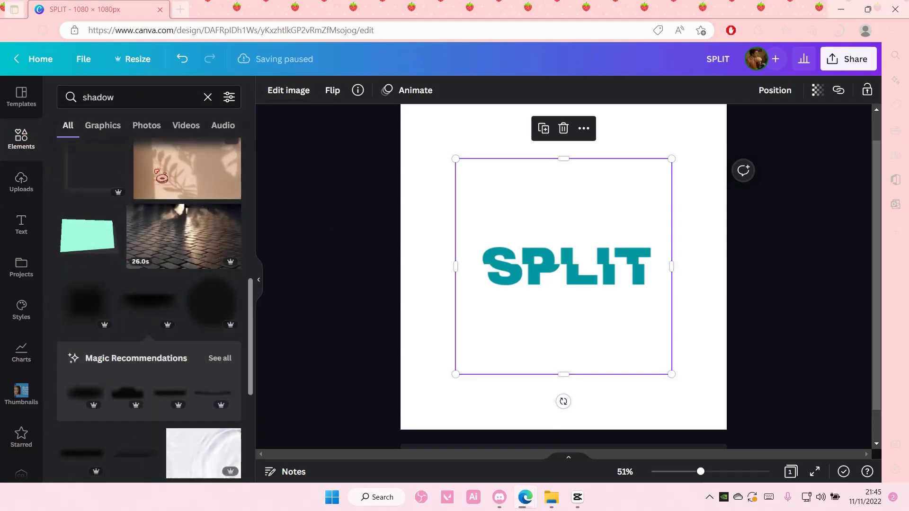
pyautogui.scroll(-3, 121, 241)
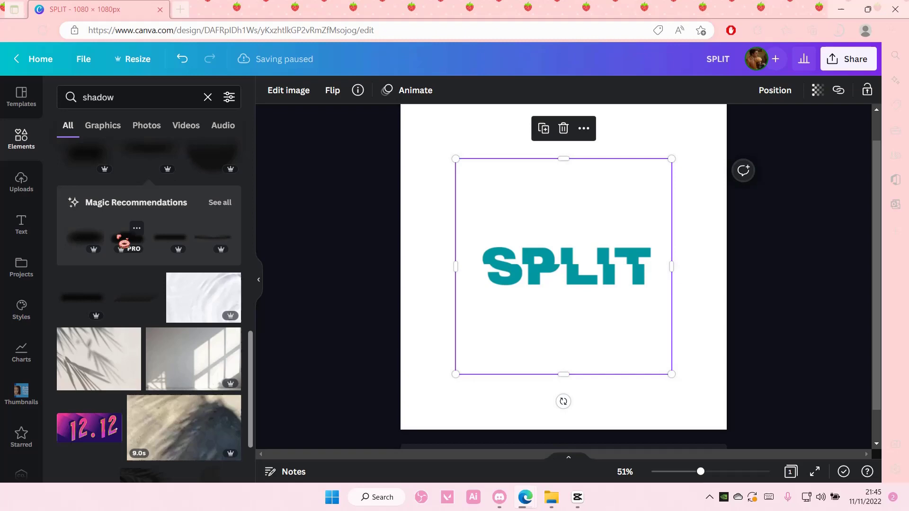
pyautogui.scroll(-10, 123, 241)
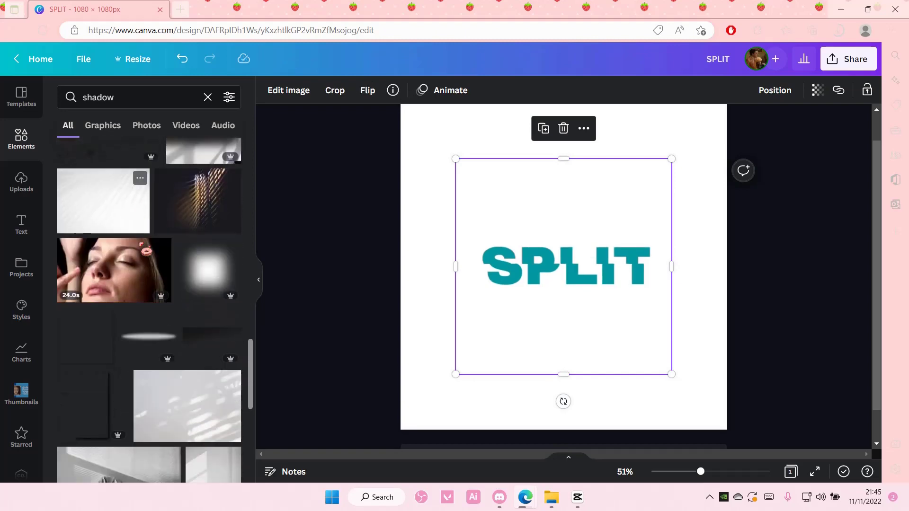
pyautogui.scroll(-5, 147, 249)
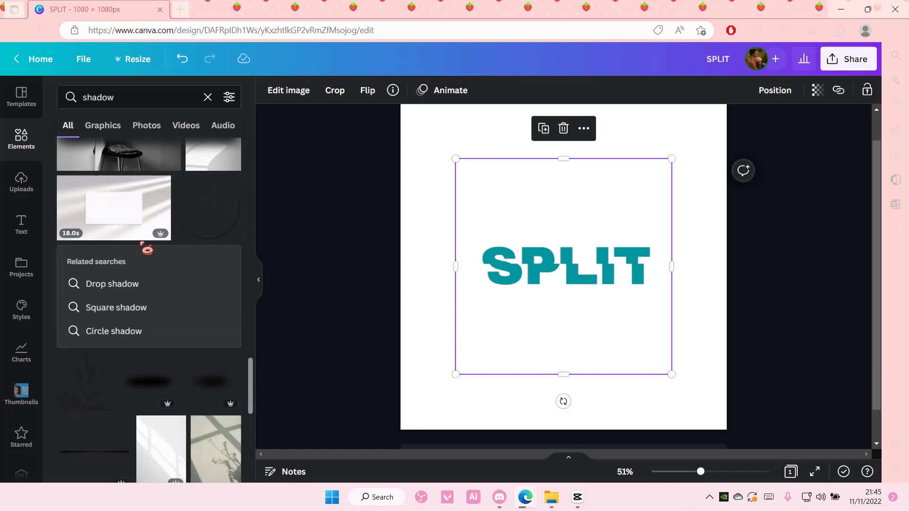
pyautogui.click(126, 313)
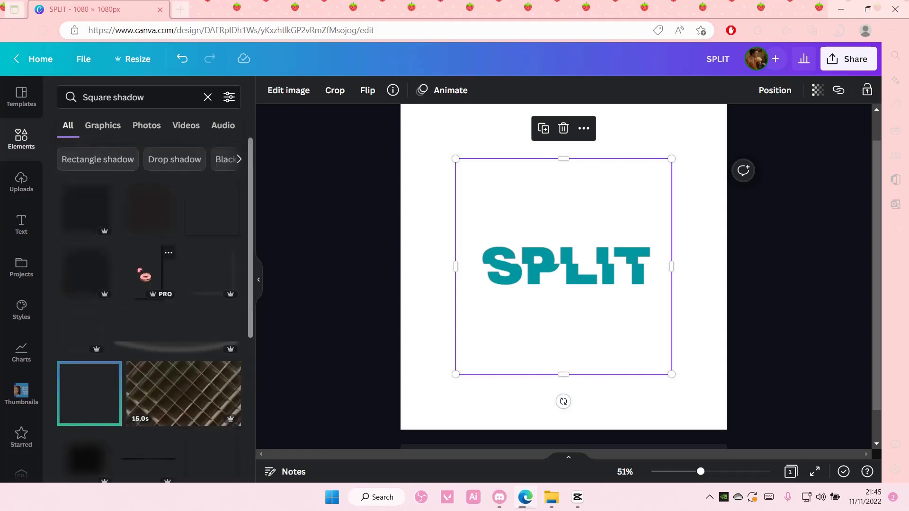
pyautogui.moveTo(89, 393); pyautogui.dragTo(616, 246)
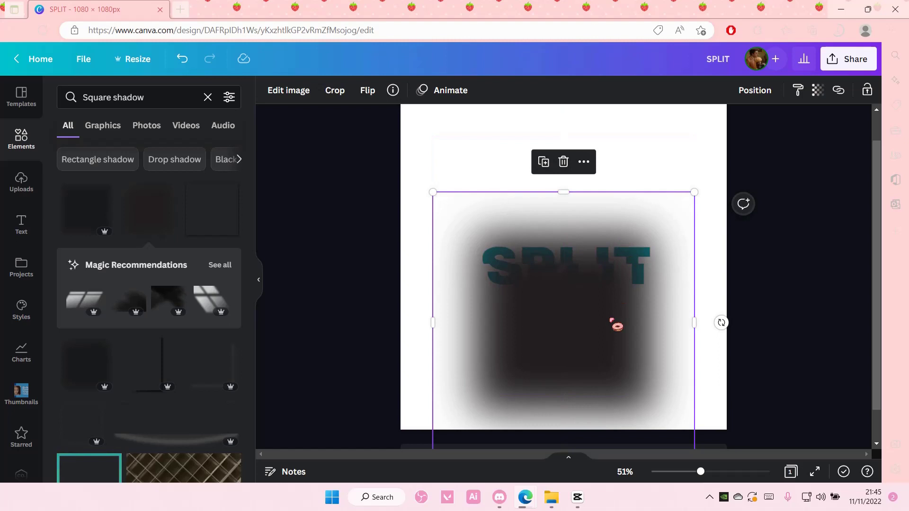
# Trim the shadow to a wide, short band of about 864 × 235.
pyautogui.doubleClick(616, 325)
pyautogui.click(753, 338)
pyautogui.scroll(-1, 586, 379)
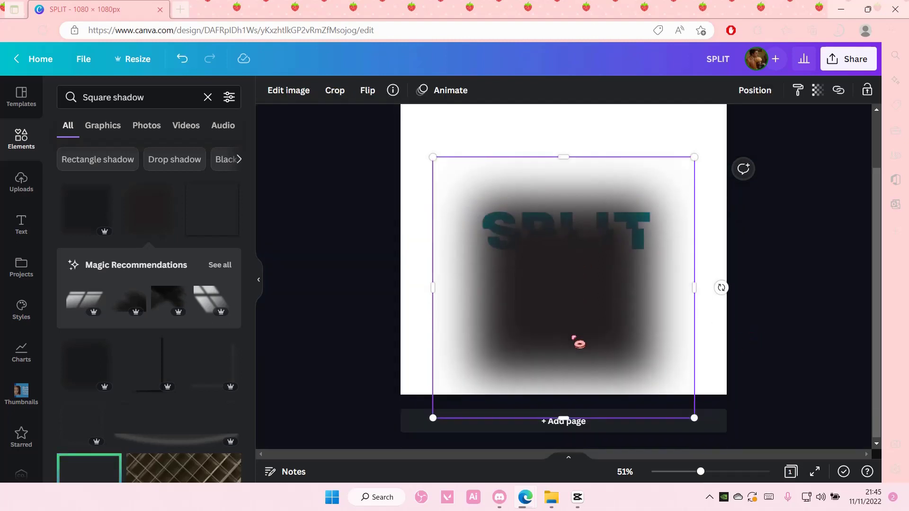
pyautogui.moveTo(564, 416); pyautogui.dragTo(566, 226)
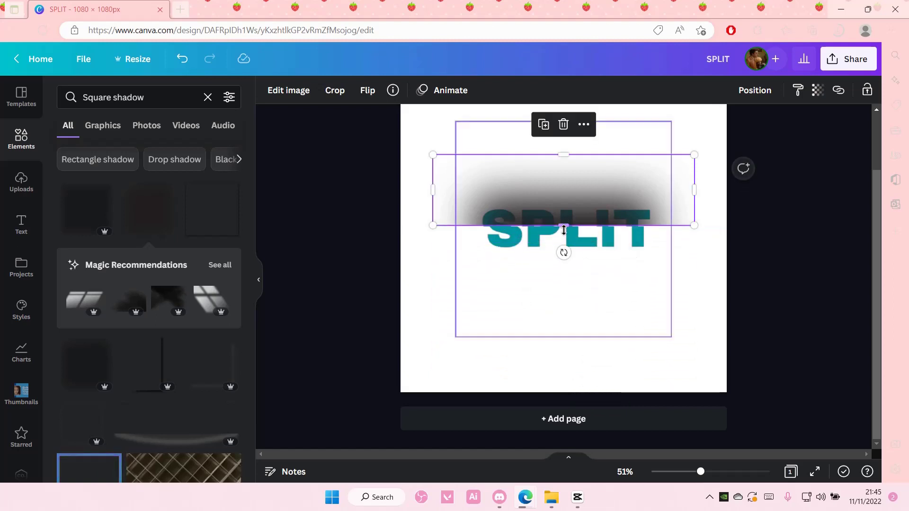
pyautogui.scroll(2, 606, 251)
# Zoom to 69% and position the shadow so its bottom edge meets SPLIT's cut line.
pyautogui.moveTo(702, 473); pyautogui.dragTo(709, 473)
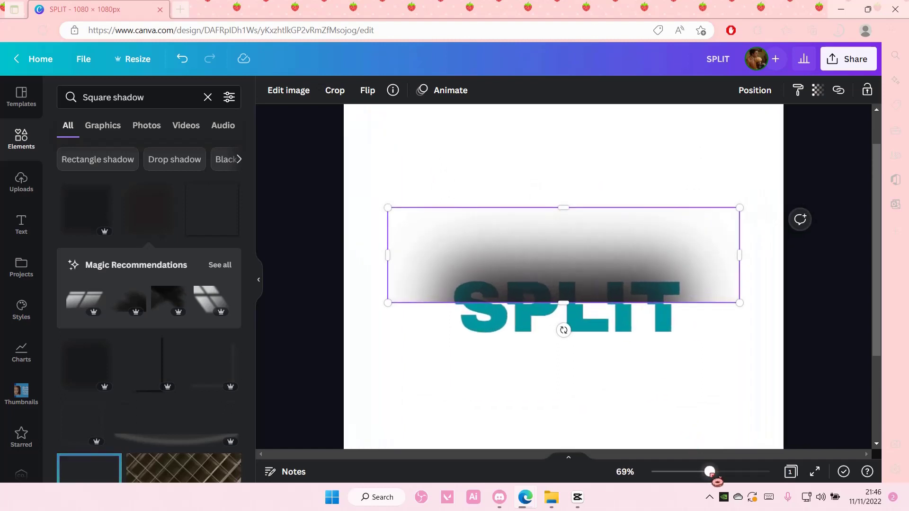
pyautogui.moveTo(691, 263)
pyautogui.mouseDown()
pyautogui.moveTo(711, 272)
pyautogui.moveTo(699, 268)
pyautogui.mouseUp()
pyautogui.click(796, 296)
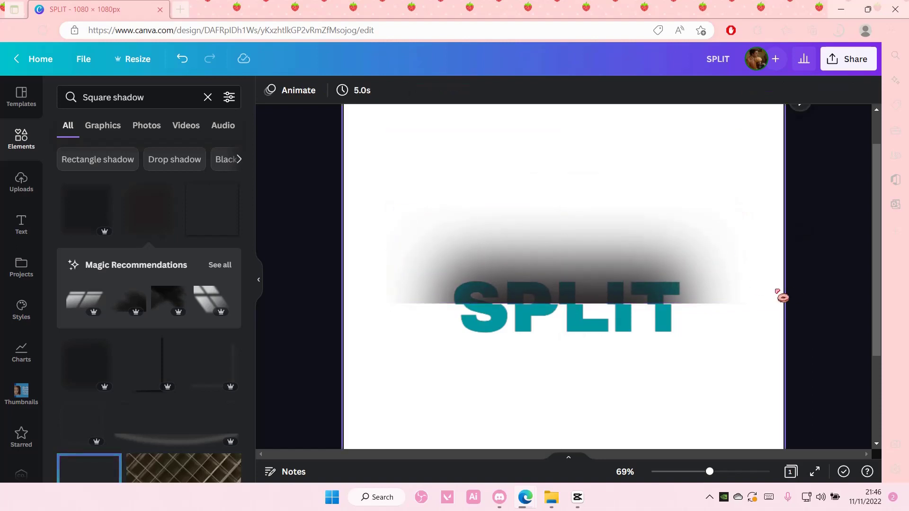
pyautogui.click(675, 335)
pyautogui.moveTo(676, 335); pyautogui.dragTo(668, 317)
pyautogui.click(705, 288)
pyautogui.moveTo(714, 276); pyautogui.dragTo(715, 271)
pyautogui.moveTo(573, 305); pyautogui.dragTo(573, 306)
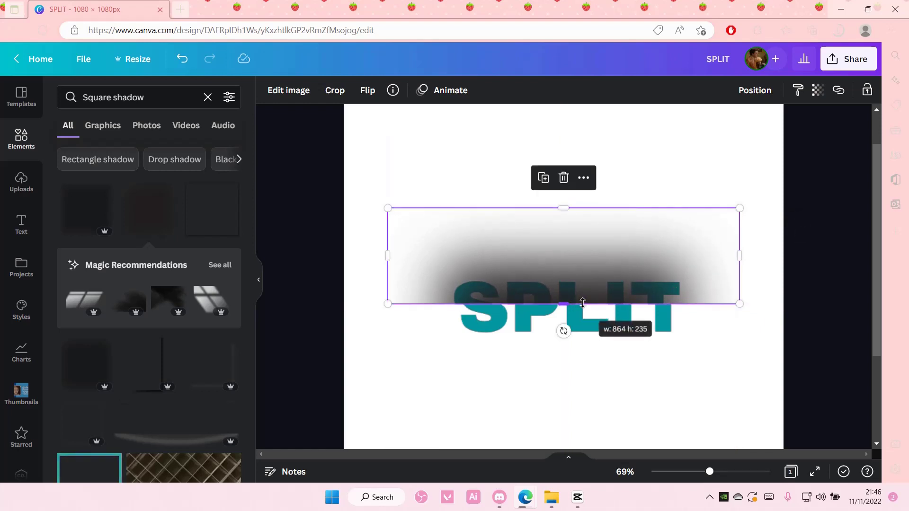
pyautogui.click(763, 291)
pyautogui.click(699, 280)
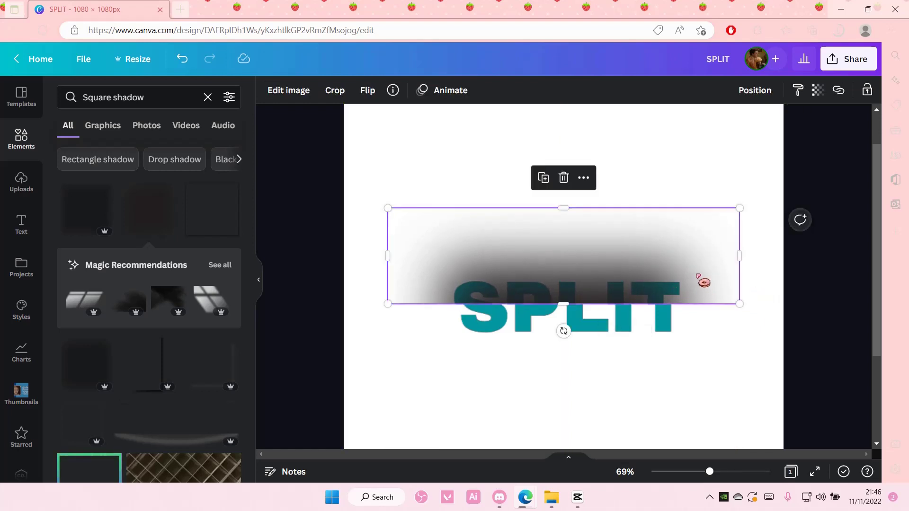
pyautogui.moveTo(701, 280); pyautogui.dragTo(711, 279)
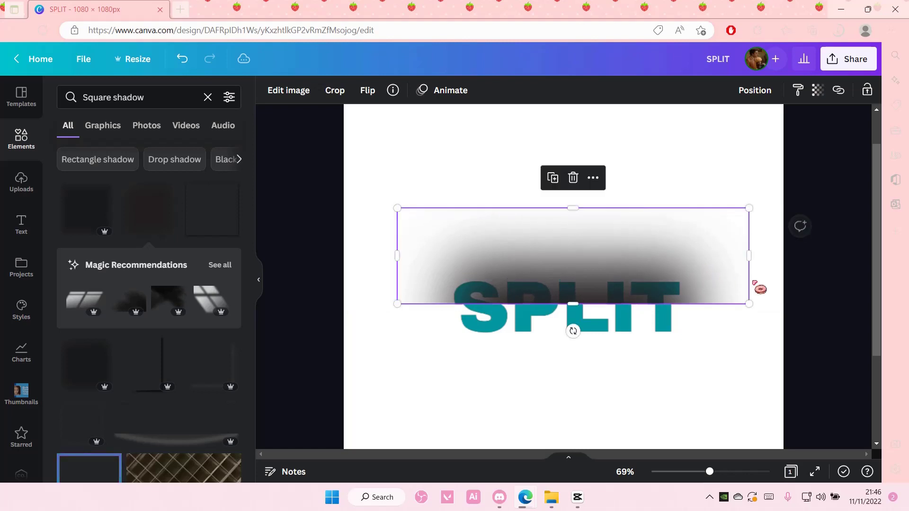
pyautogui.click(760, 289)
# Fade the shadow band to 38 transparency.
pyautogui.click(730, 296)
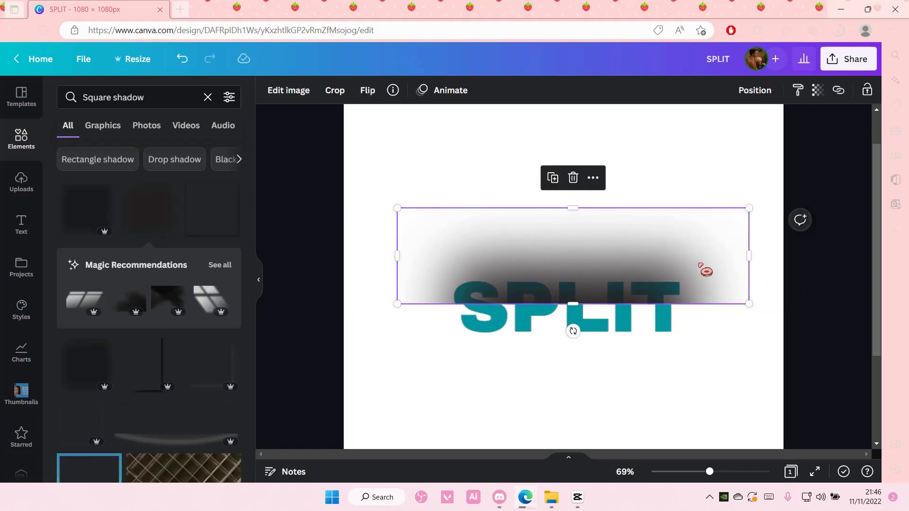
pyautogui.click(818, 90)
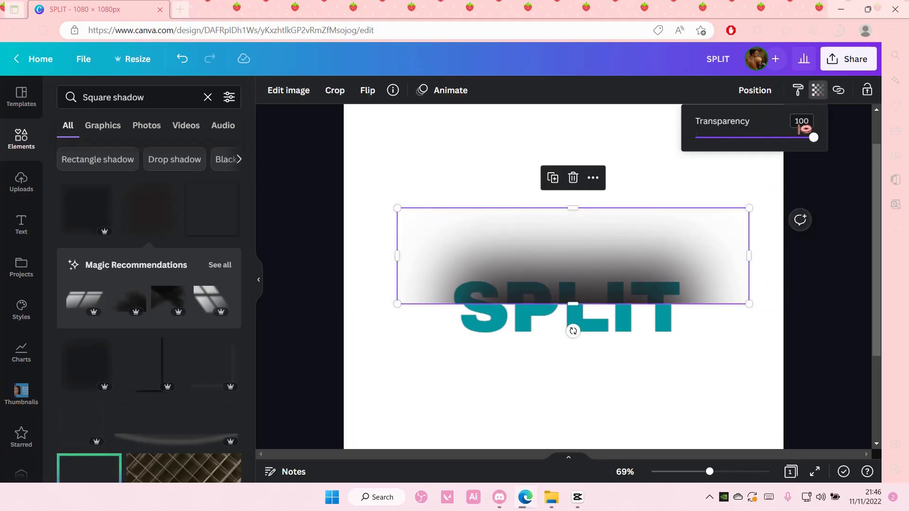
pyautogui.moveTo(812, 138); pyautogui.dragTo(766, 137)
pyautogui.click(800, 289)
pyautogui.click(808, 294)
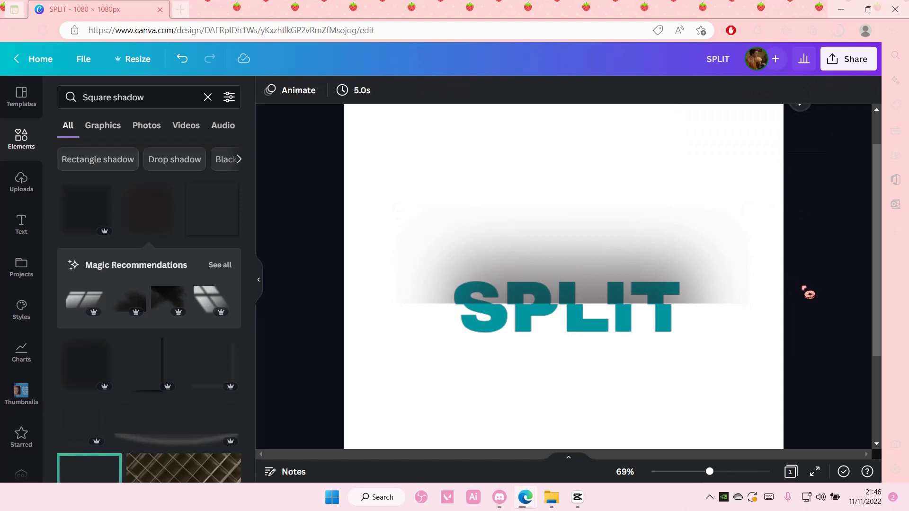
# Zoom to about 100% and nudge the shadow and SPLIT image slightly right.
pyautogui.click(723, 284)
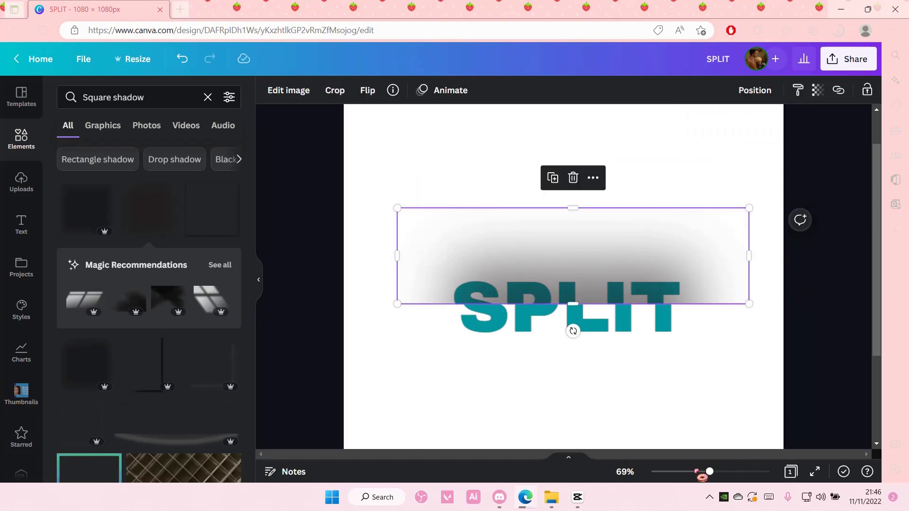
pyautogui.moveTo(709, 472); pyautogui.dragTo(725, 478)
pyautogui.moveTo(635, 282); pyautogui.dragTo(645, 277)
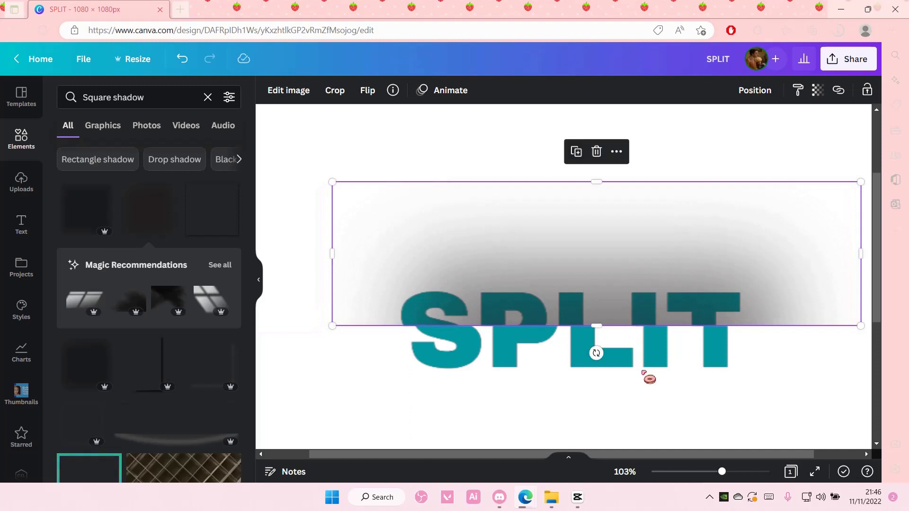
pyautogui.click(650, 379)
pyautogui.click(825, 386)
pyautogui.moveTo(735, 356)
pyautogui.mouseDown()
pyautogui.moveTo(731, 349)
pyautogui.moveTo(744, 358)
pyautogui.mouseUp()
pyautogui.click(807, 374)
# Zoom out to 54% and fade the shadow further to 30 transparency.
pyautogui.moveTo(722, 471); pyautogui.dragTo(702, 472)
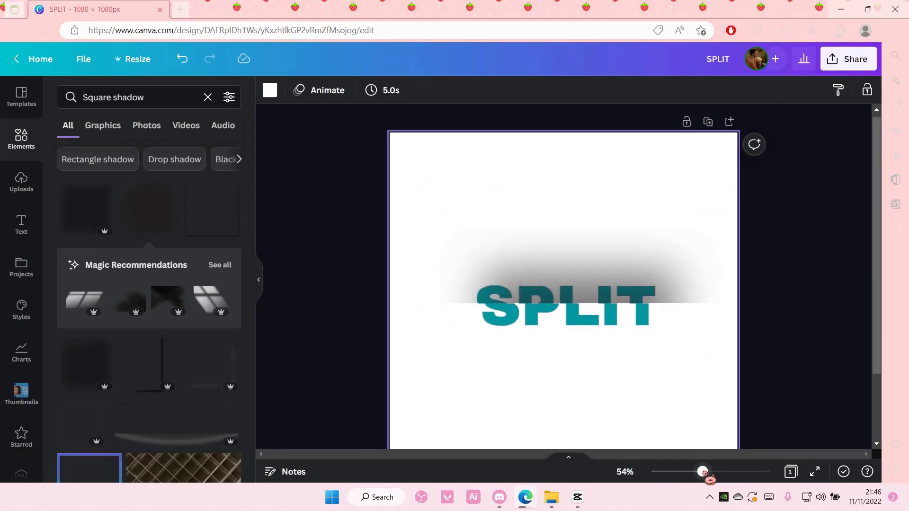
pyautogui.scroll(-1, 673, 386)
pyautogui.scroll(1, 674, 365)
pyautogui.click(697, 256)
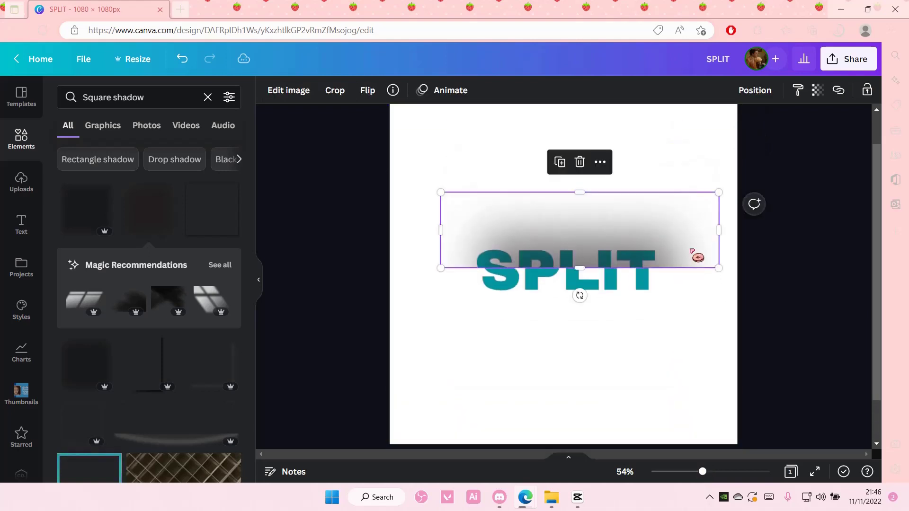
pyautogui.click(818, 90)
pyautogui.moveTo(813, 137); pyautogui.dragTo(742, 138)
pyautogui.click(790, 232)
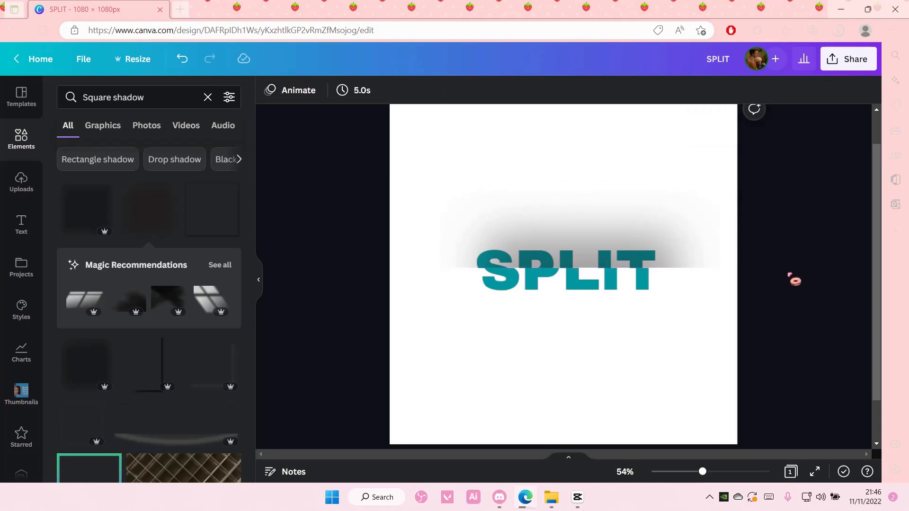
# Select SPLIT and its shadow together to scale them to about 914 × 755.
pyautogui.scroll(1, 795, 308)
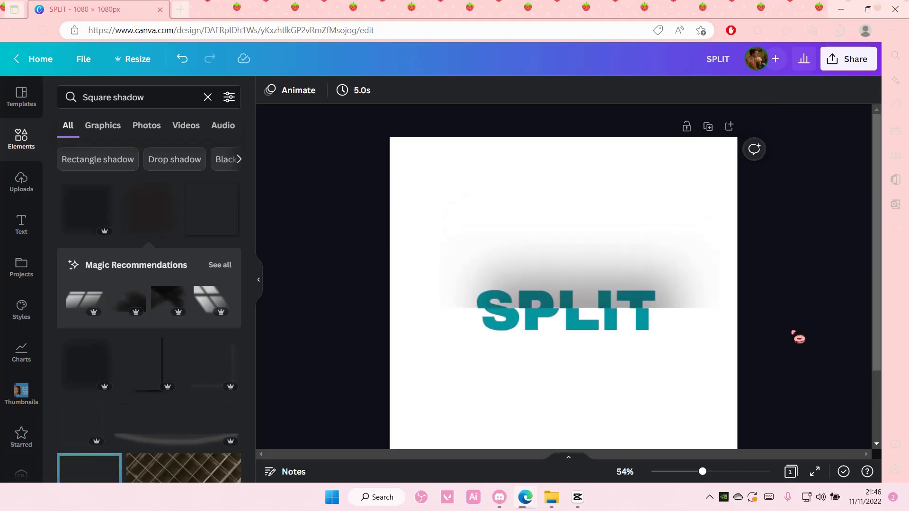
pyautogui.click(693, 306)
pyautogui.click(775, 324)
pyautogui.moveTo(730, 359); pyautogui.dragTo(611, 317)
pyautogui.click(794, 326)
pyautogui.scroll(-1, 793, 327)
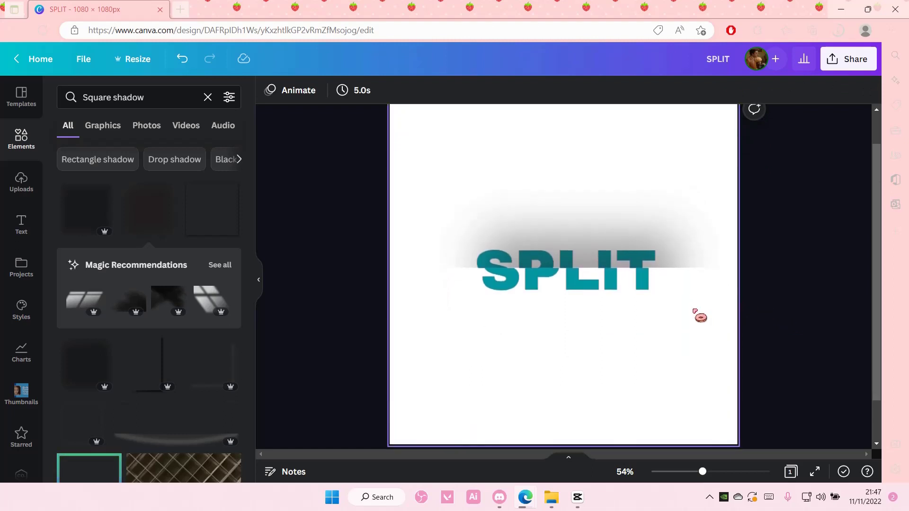
pyautogui.moveTo(702, 314); pyautogui.dragTo(422, 398)
# Try light cyan and purple for the page background, then settle on pink from Default Colours.
pyautogui.click(785, 242)
pyautogui.click(620, 151)
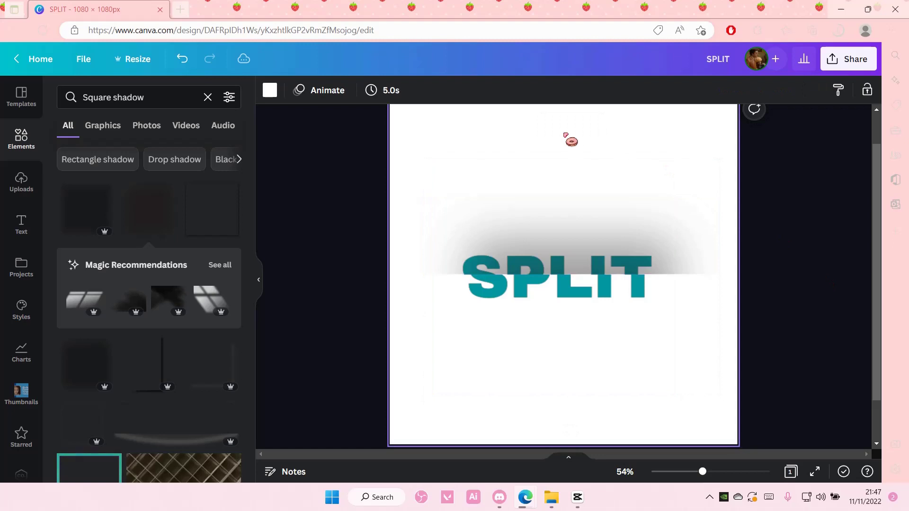
pyautogui.click(270, 90)
pyautogui.scroll(-1, 163, 327)
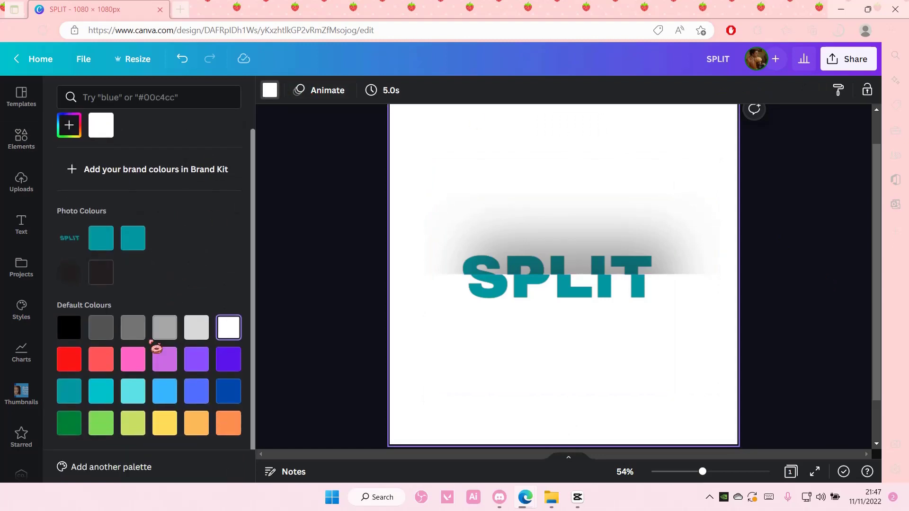
pyautogui.click(133, 389)
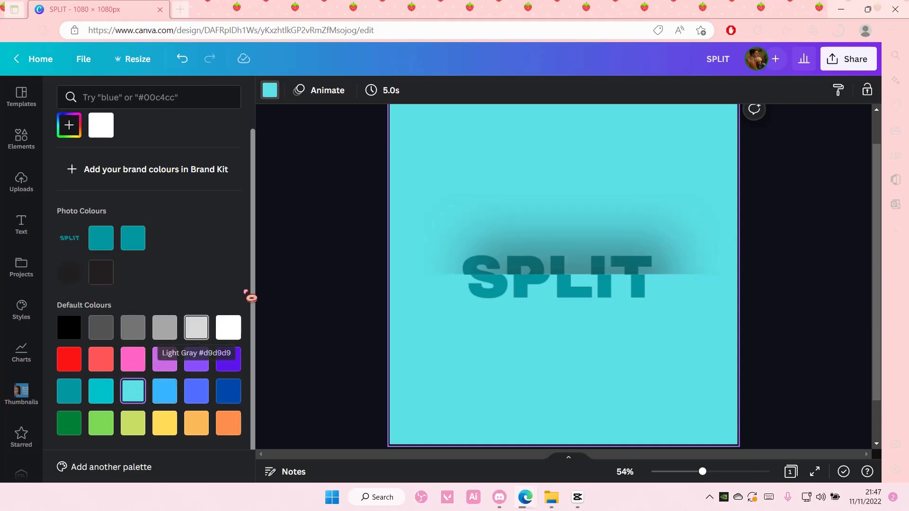
pyautogui.click(197, 358)
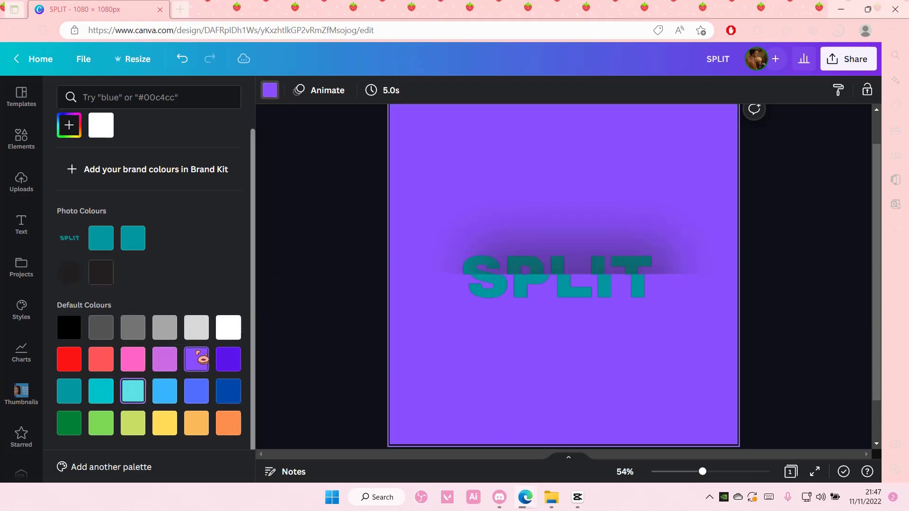
pyautogui.click(133, 390)
pyautogui.click(132, 368)
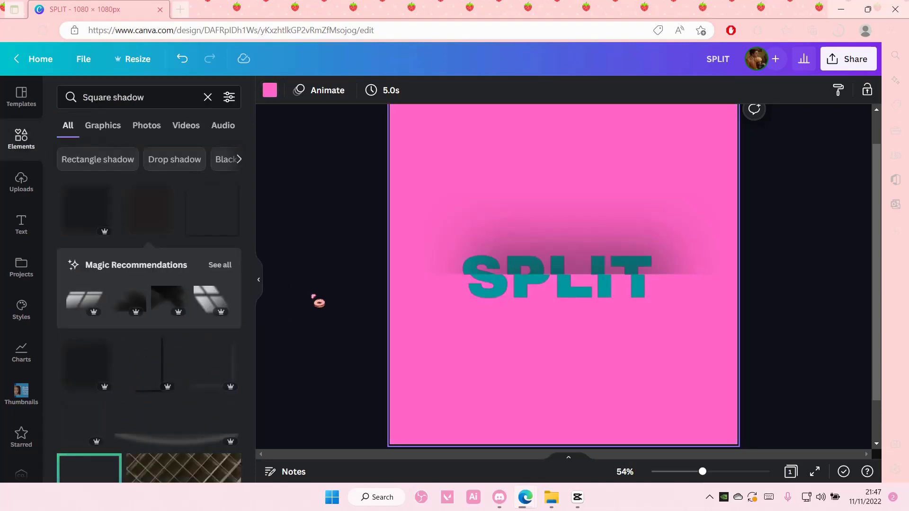
pyautogui.click(314, 297)
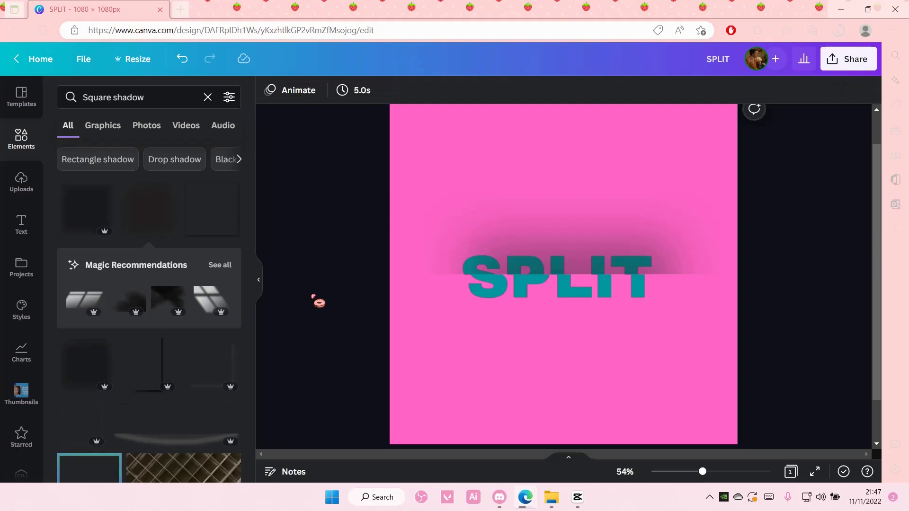